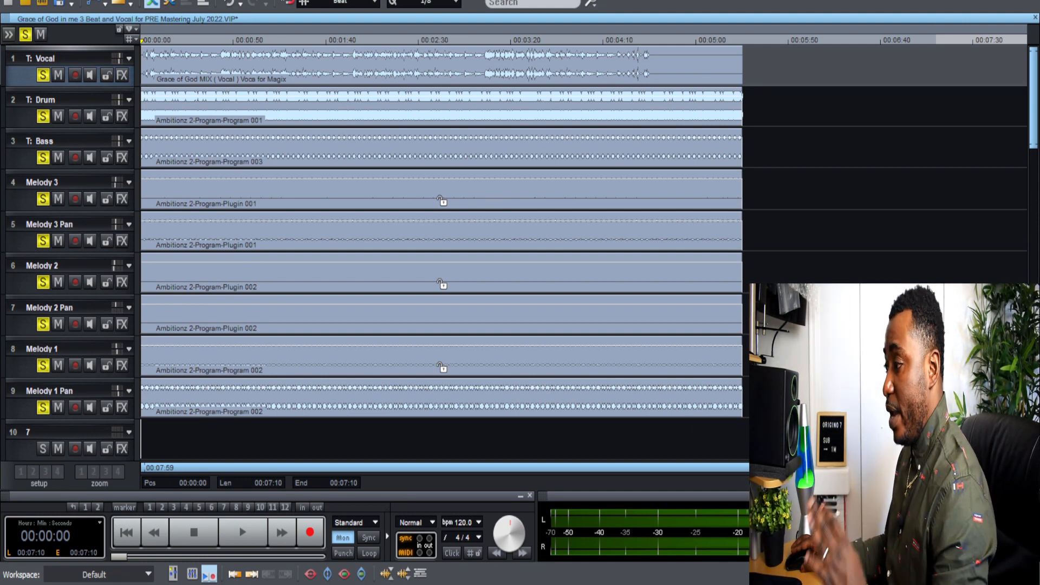
Play the full mix from the start with all tracks soloed, and stop playback after listening.
key("space")
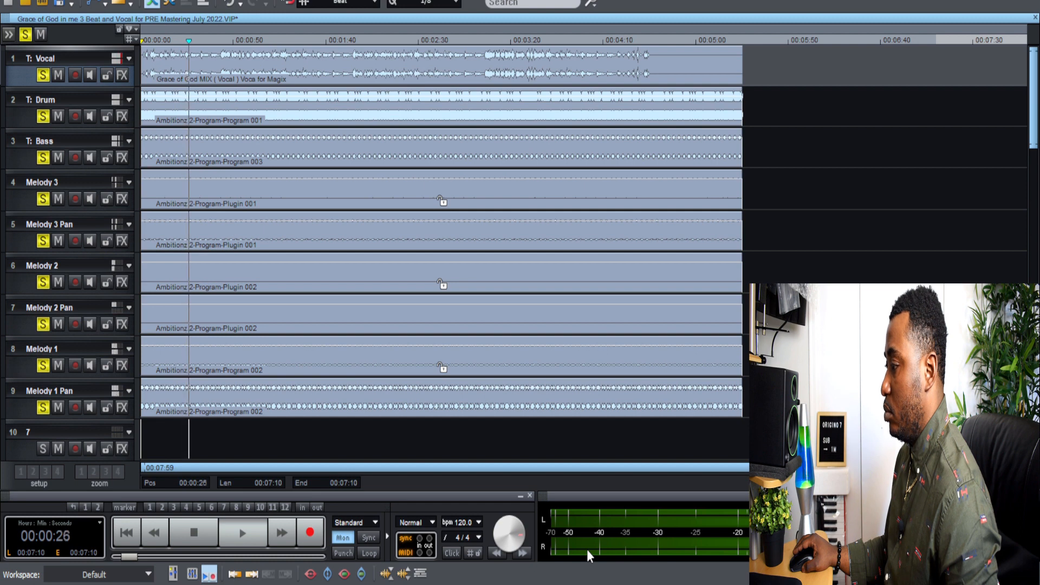
key("space")
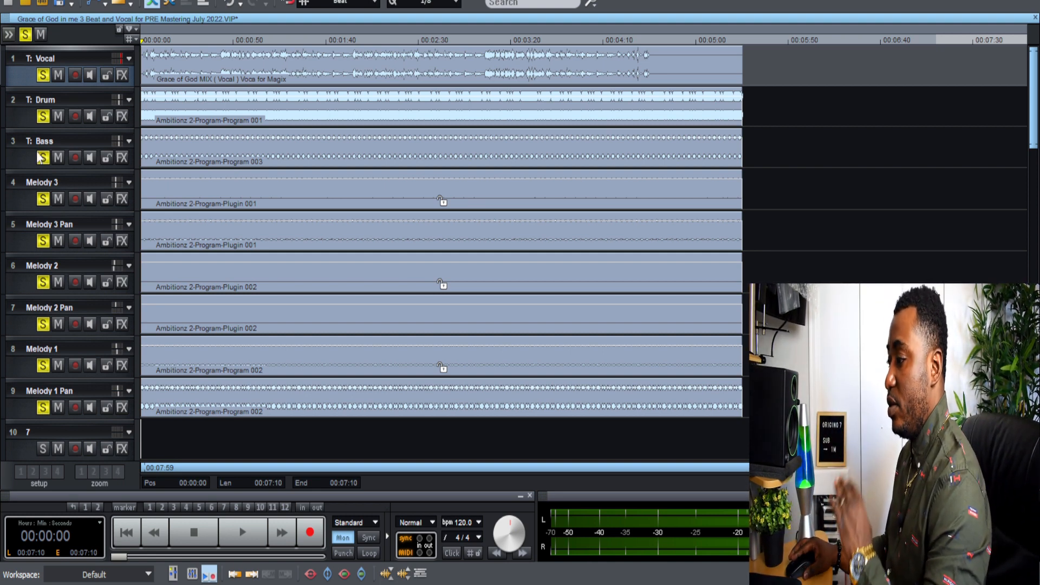
Turn off solo on the drum, bass and all melody tracks so only the Vocal track stays soloed, and select the Vocal track.
left_click(43, 117)
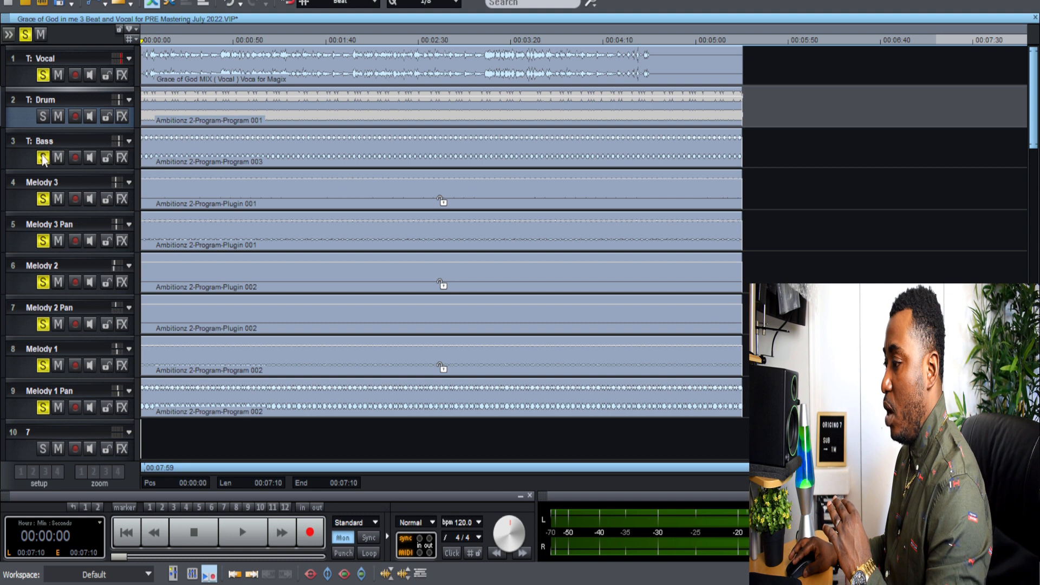
left_click(43, 158)
left_click(43, 199)
left_click(43, 241)
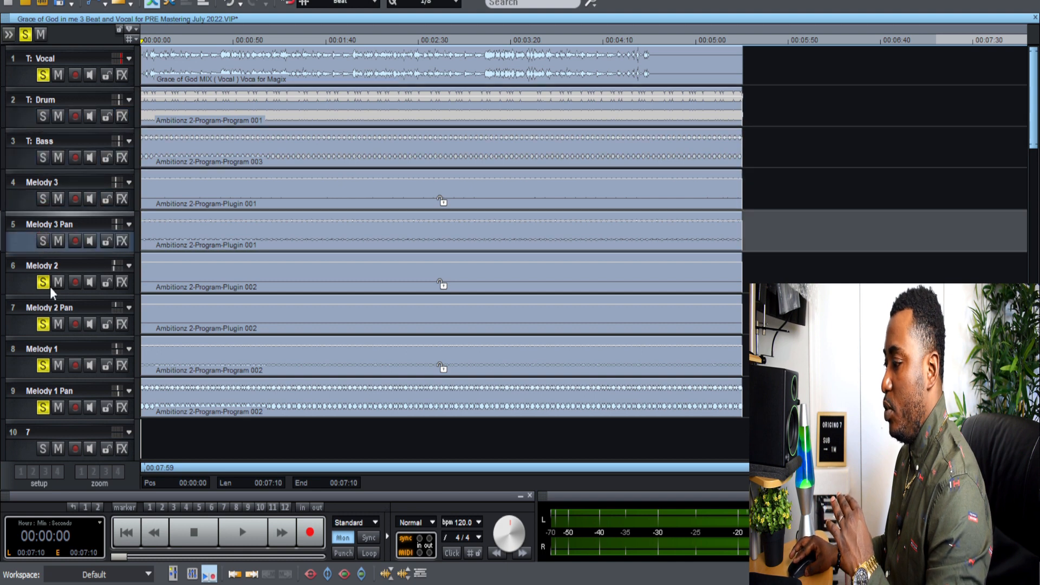
left_click(42, 282)
left_click(42, 324)
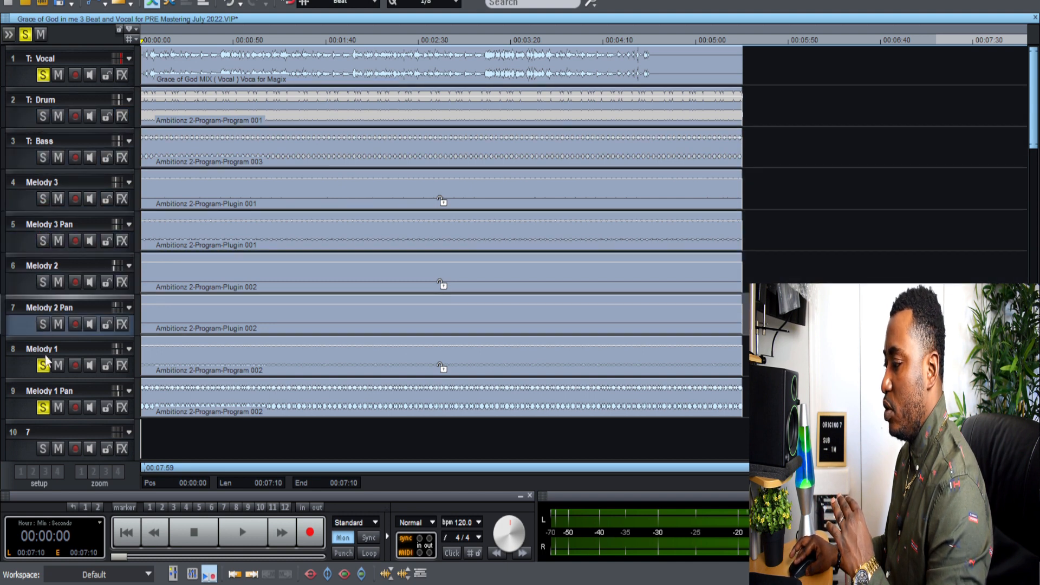
left_click(43, 366)
left_click(43, 408)
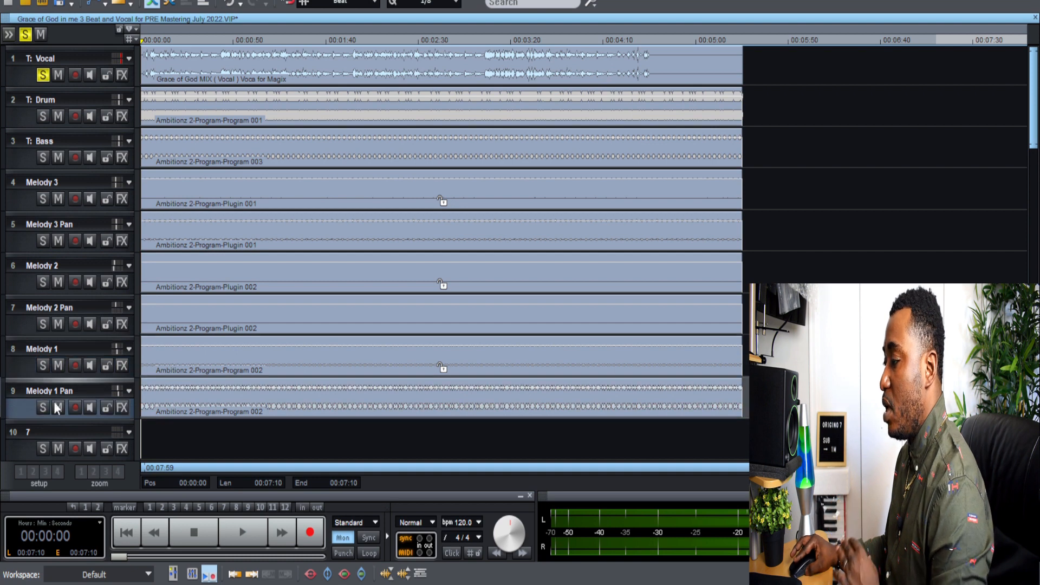
left_click(768, 66)
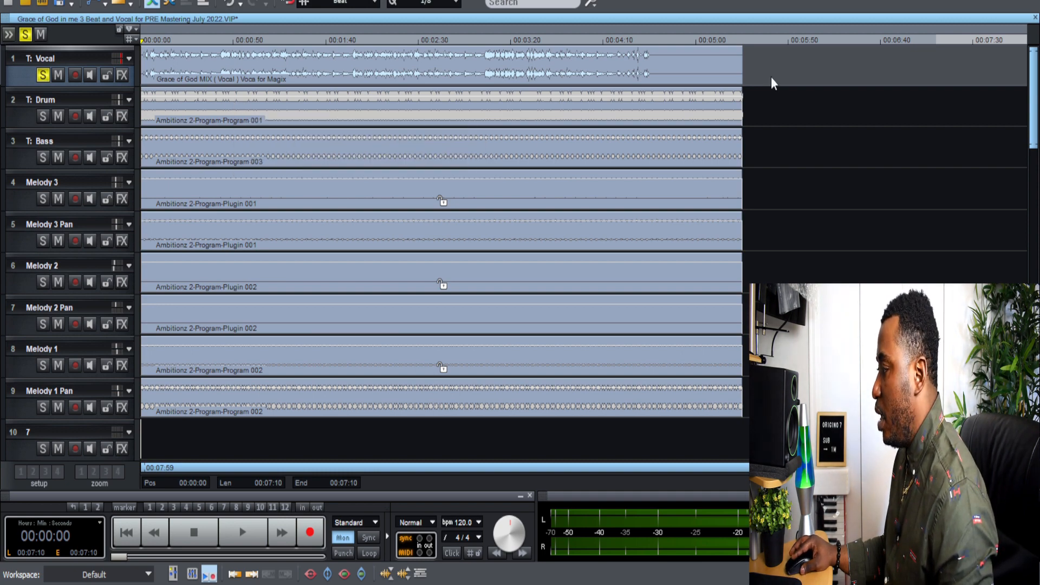
Show the Vocal track's Stereo processor from the mixer and play the vocal to check its stereo image.
key("m")
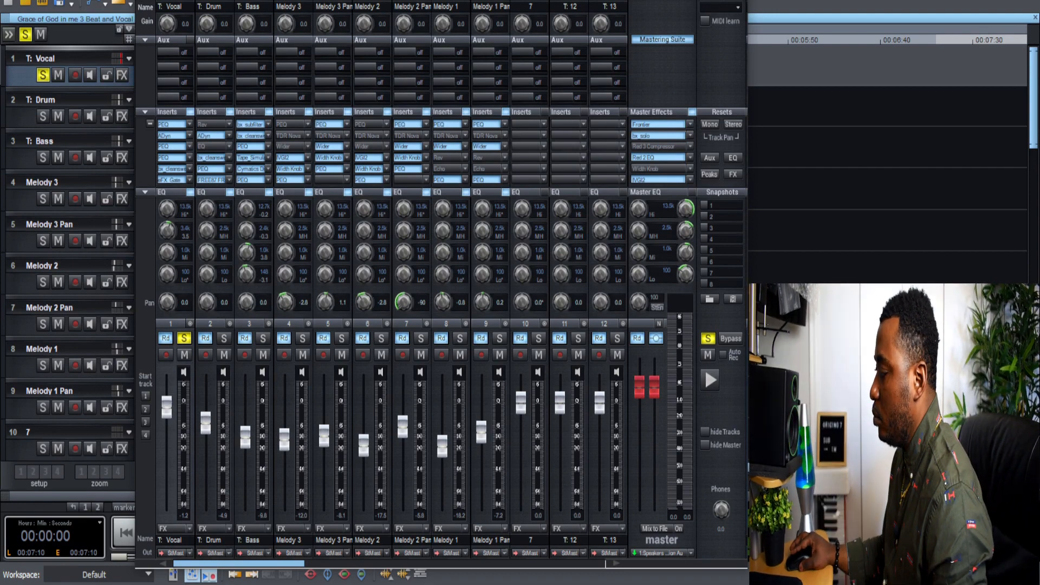
left_click(151, 128)
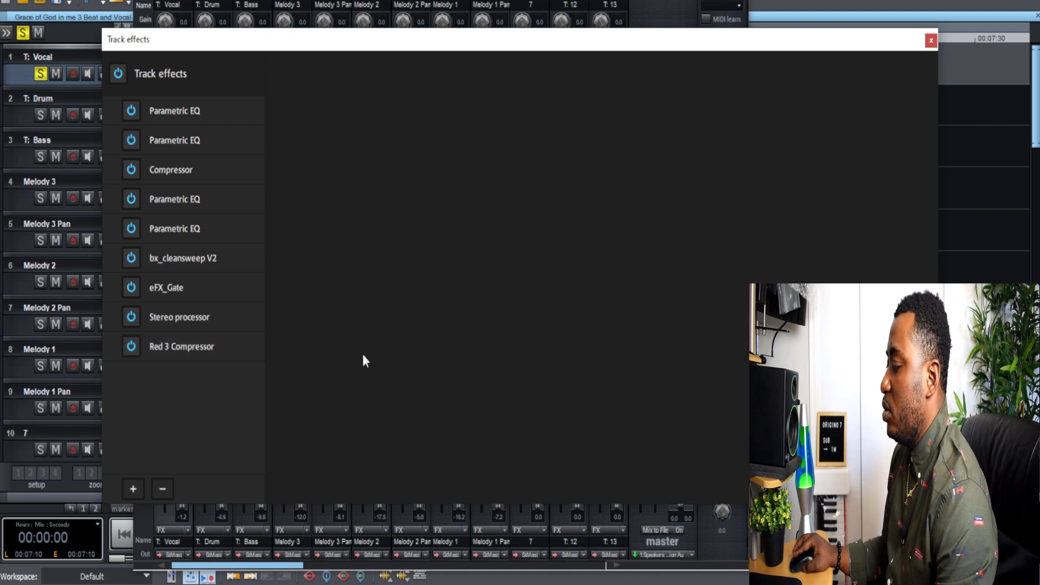
left_click(930, 40)
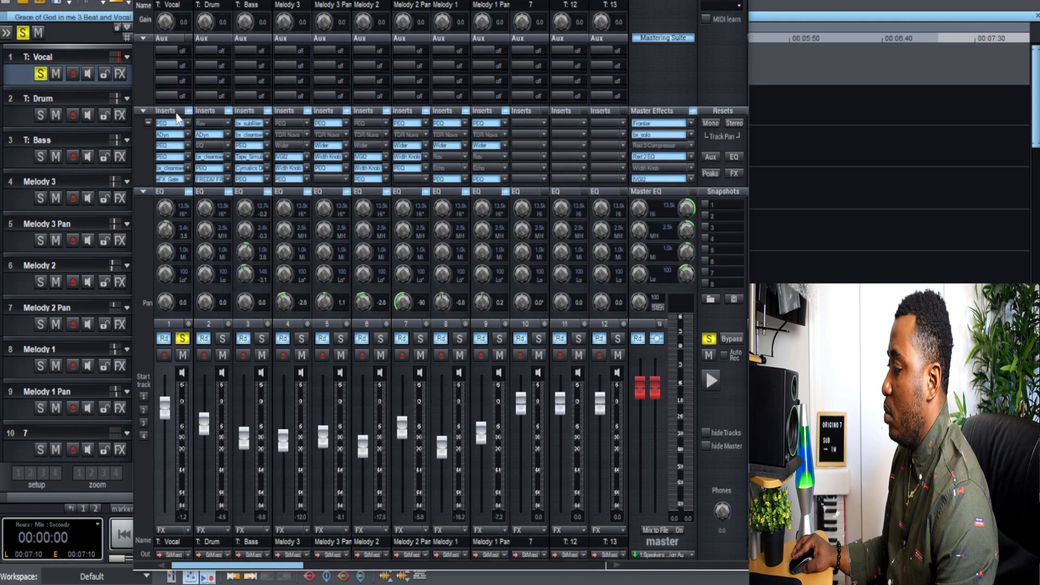
left_click(176, 113)
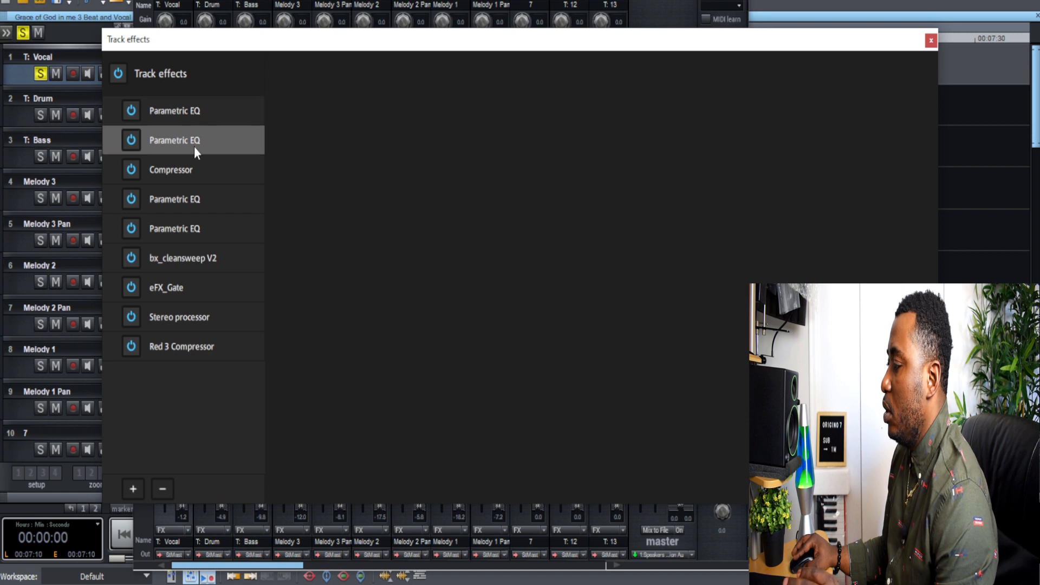
left_click(229, 317)
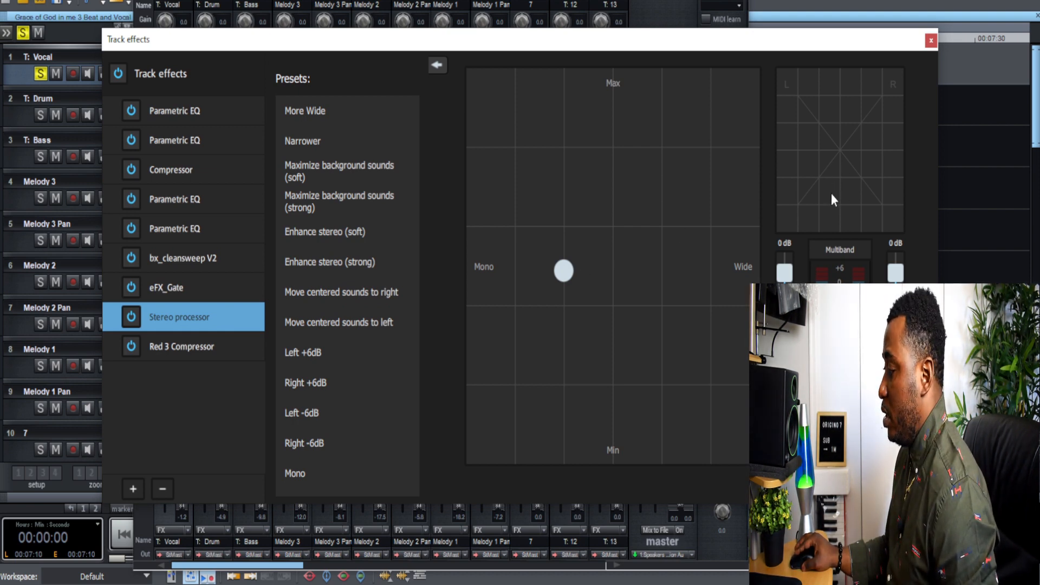
key("space")
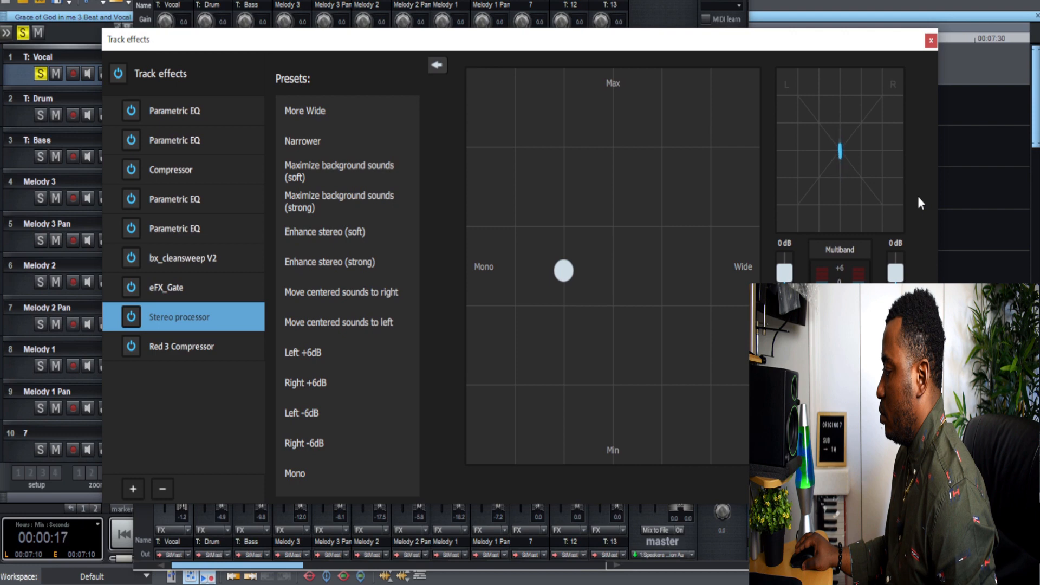
key("space")
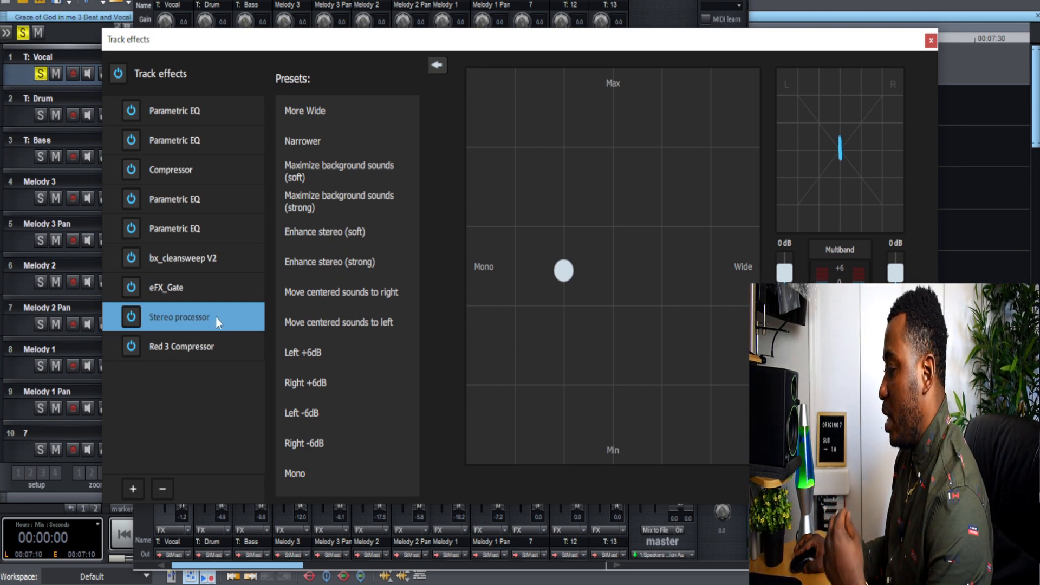
Review the Vocal track's Red 3 Compressor, bx_cleansweep V2, eFX_Gate and Compressor settings, and close the track effects.
double_click(175, 346)
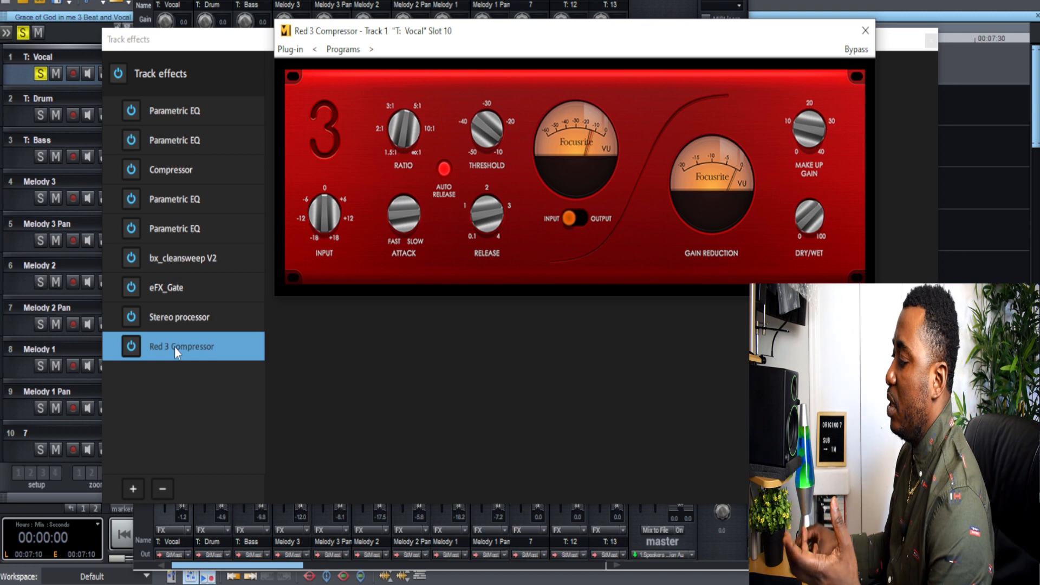
left_click(865, 33)
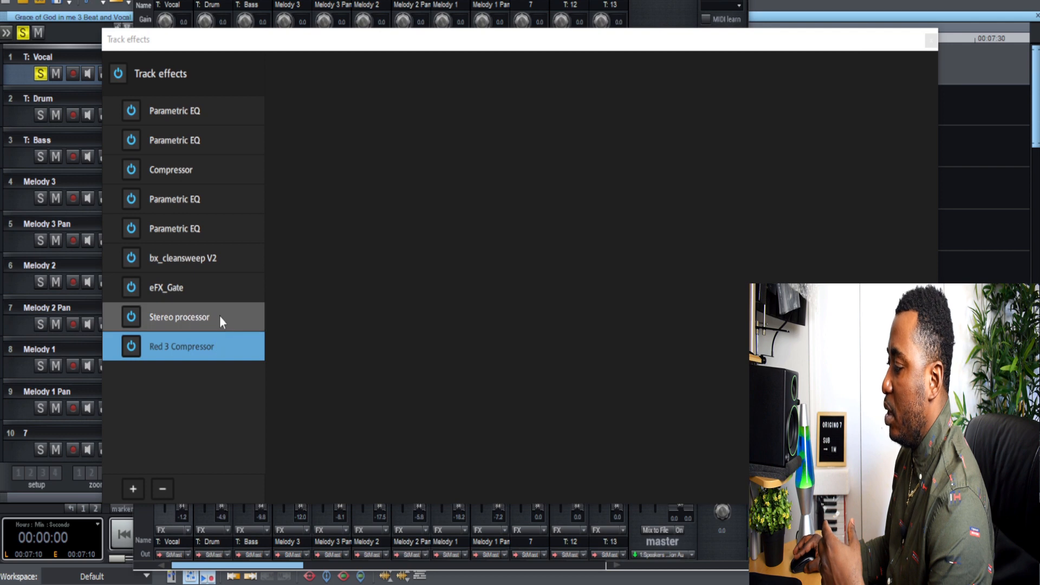
double_click(219, 258)
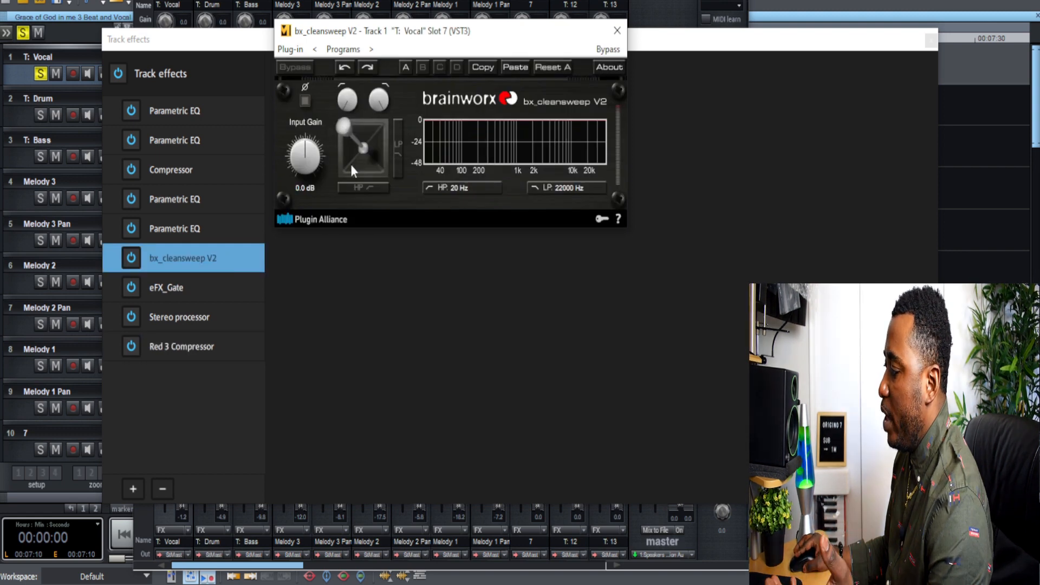
left_click(617, 31)
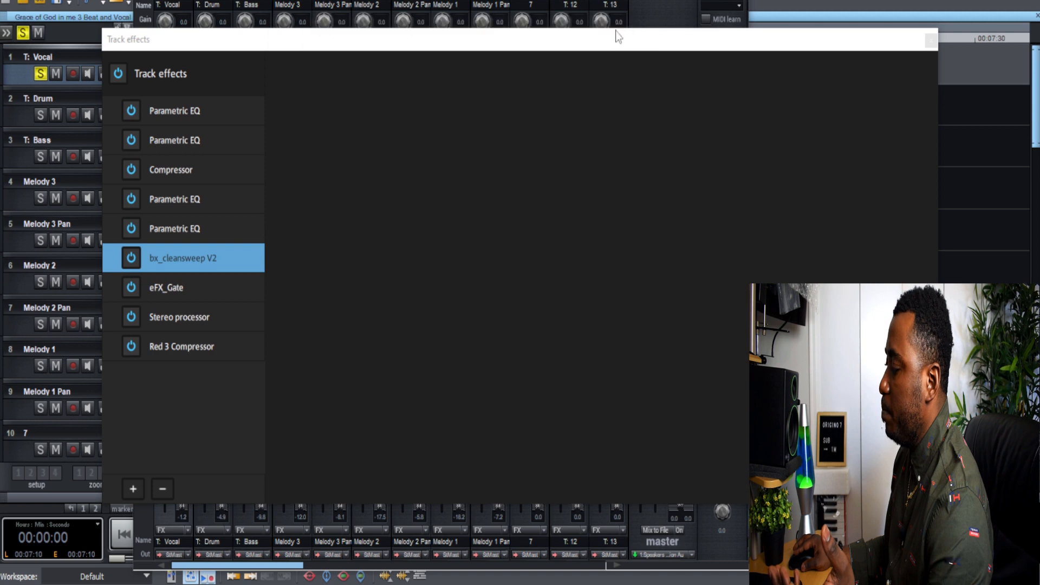
double_click(174, 291)
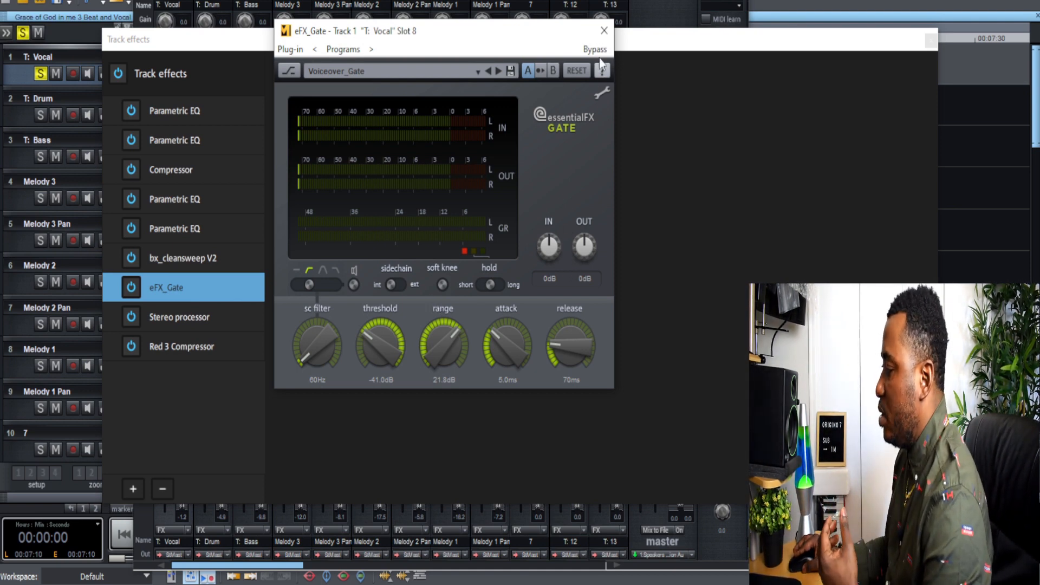
left_click(604, 31)
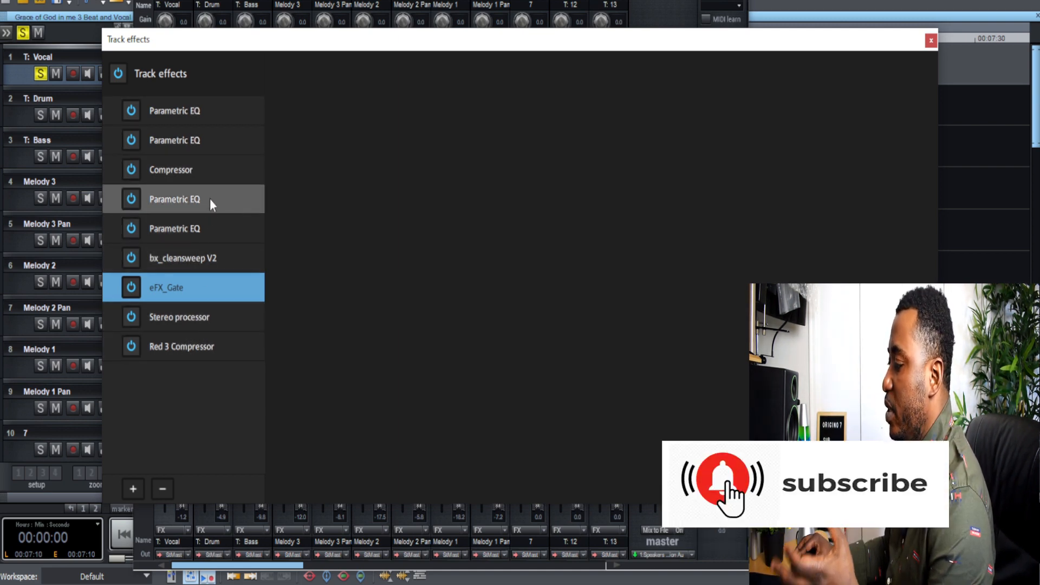
double_click(207, 355)
left_click(865, 31)
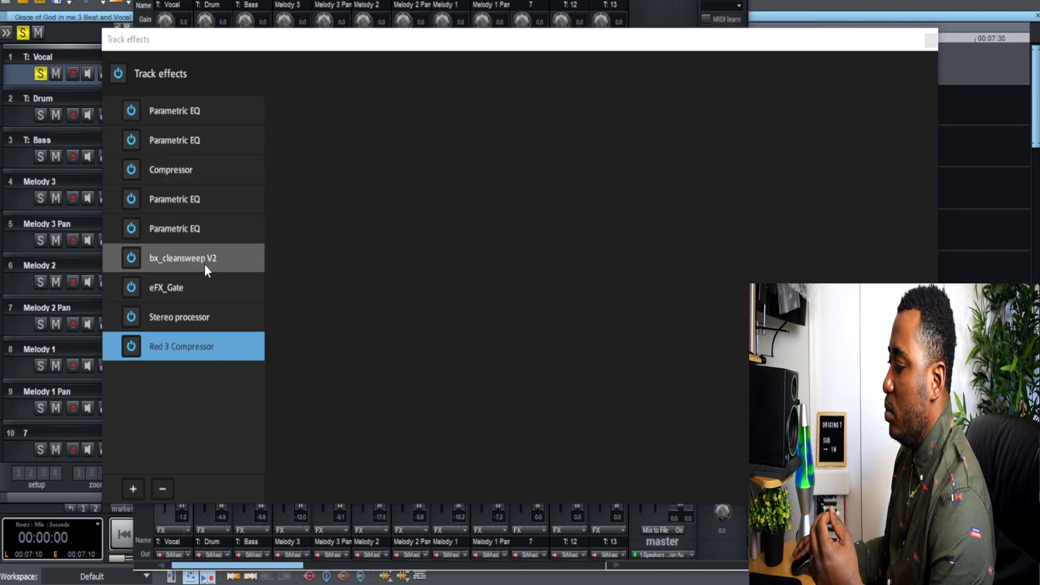
left_click(208, 171)
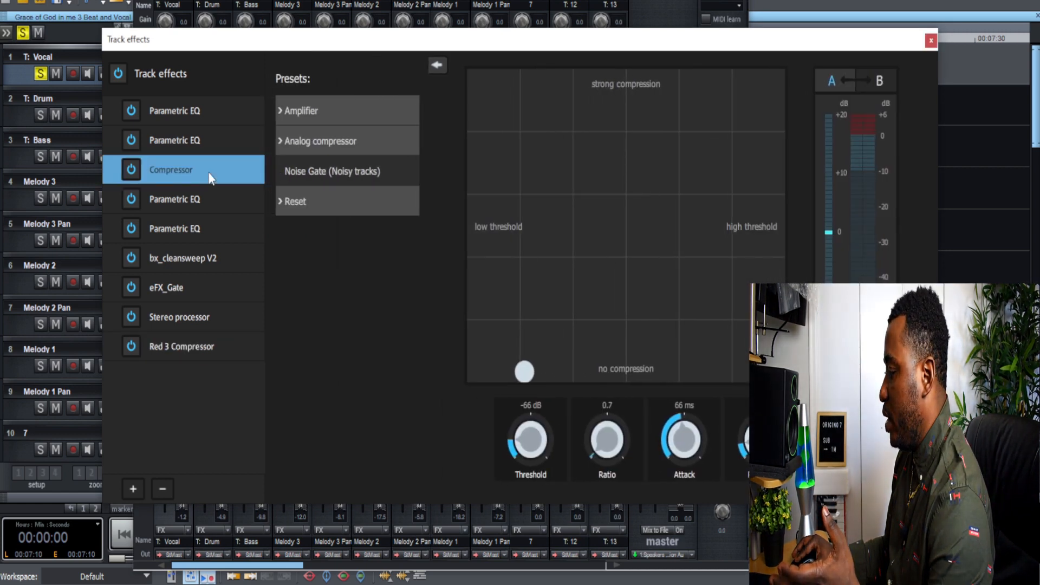
left_click(930, 40)
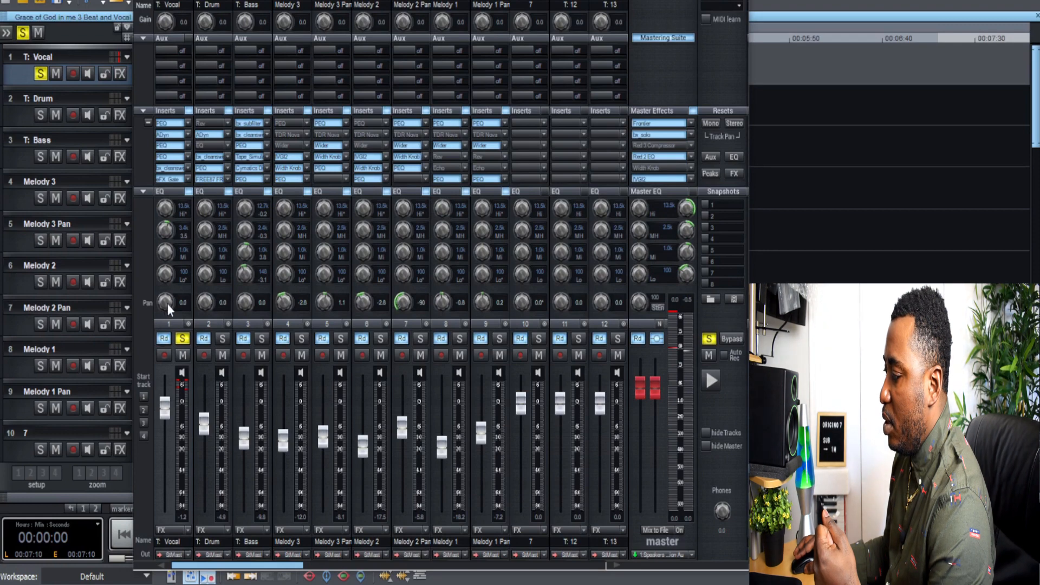
Hide the mixer and play the soloed vocal to check its level on the output meter.
mouse_move(168, 303)
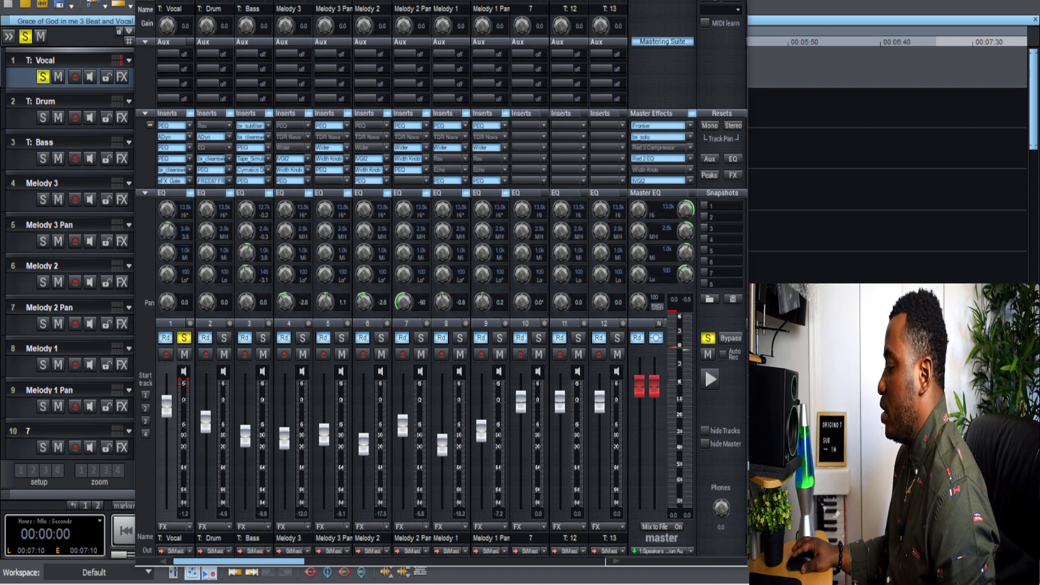
key("m")
key("space")
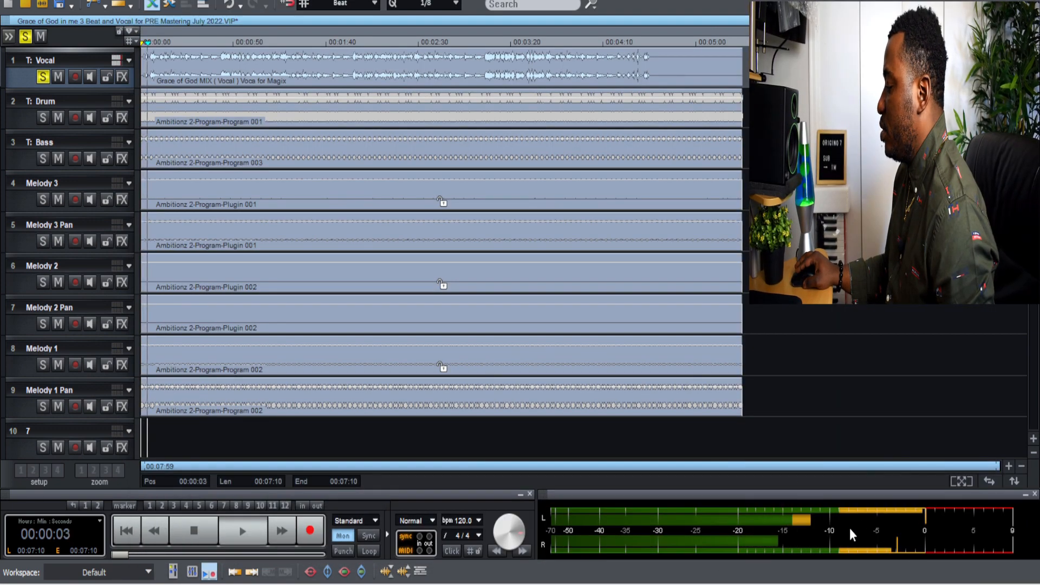
key("space")
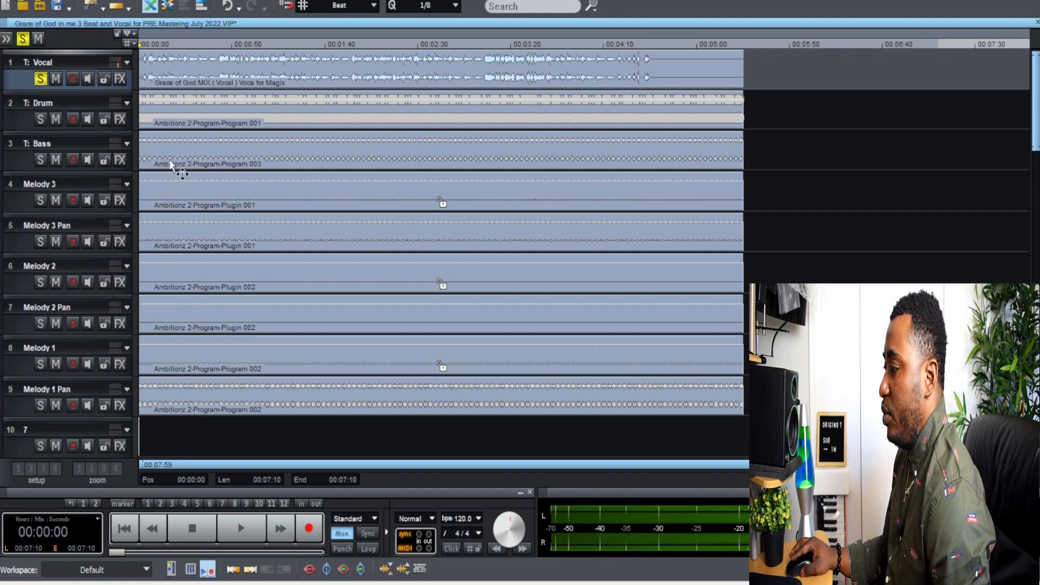
Recheck the vocal's stereo image in its Stereo processor during playback, and close the track effects and the mixer.
key("m")
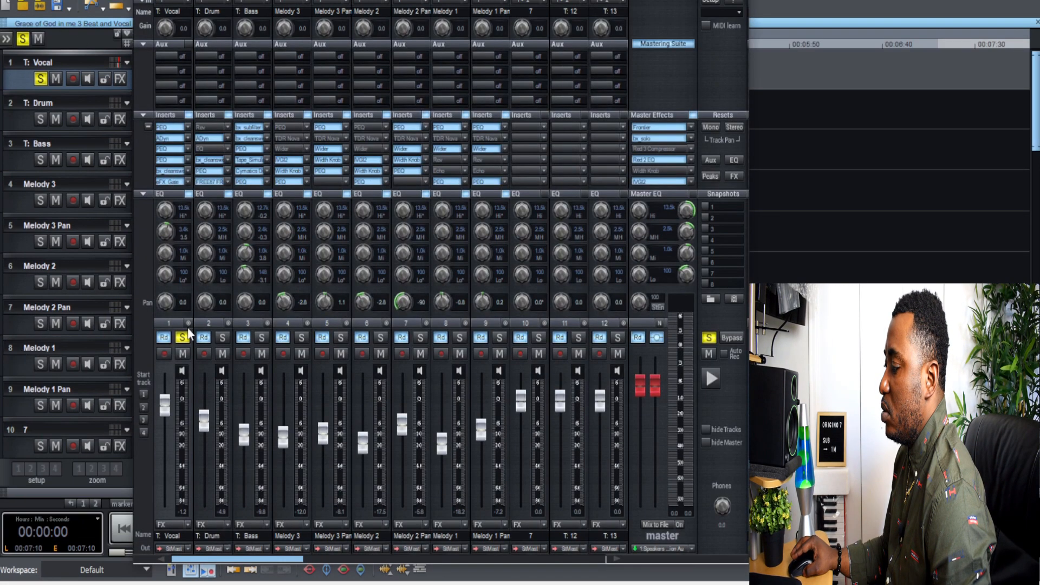
left_click(165, 118)
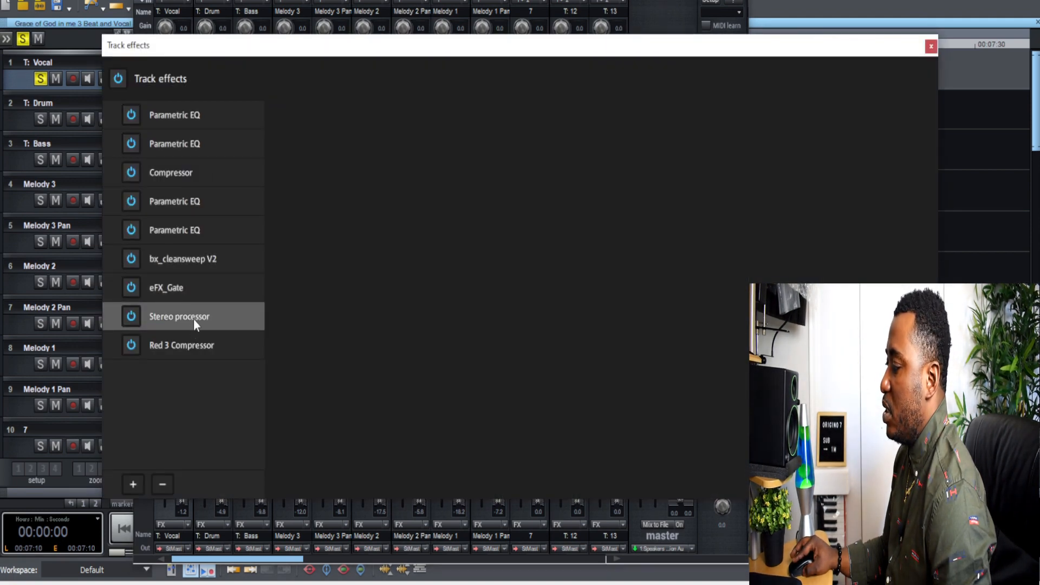
left_click(193, 319)
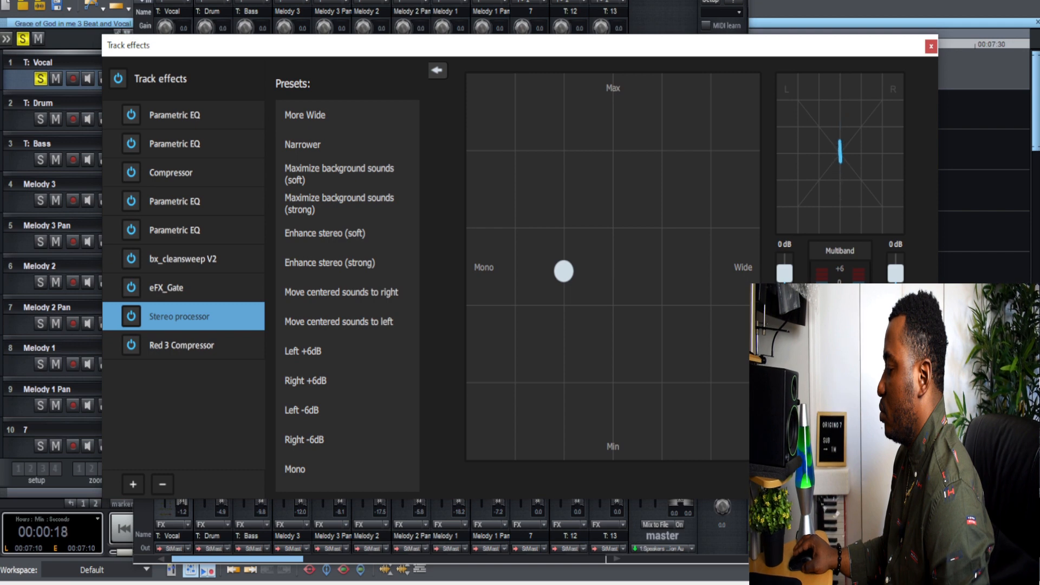
left_click(931, 47)
key("space")
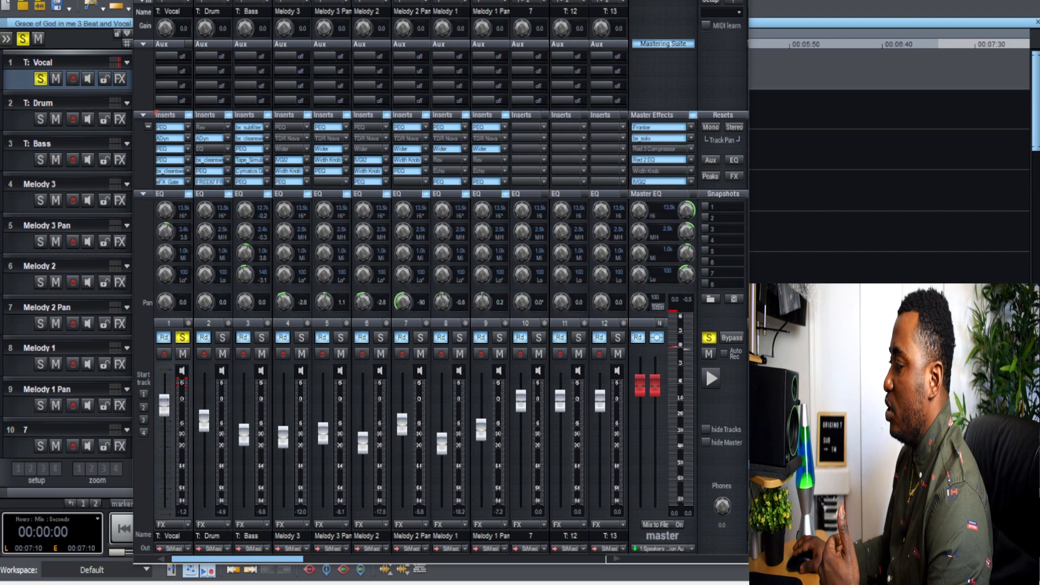
key("m")
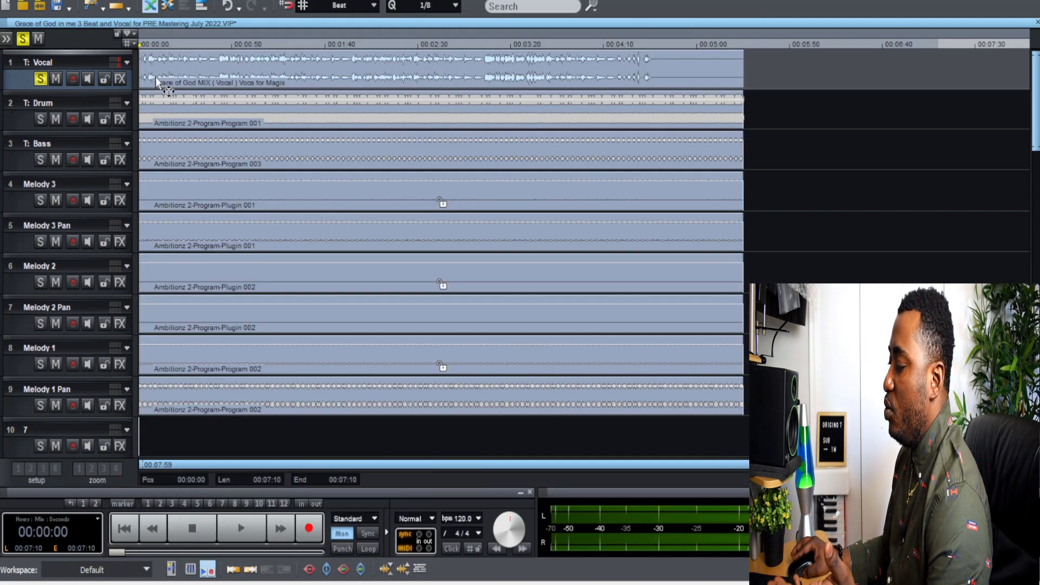
left_click(425, 574)
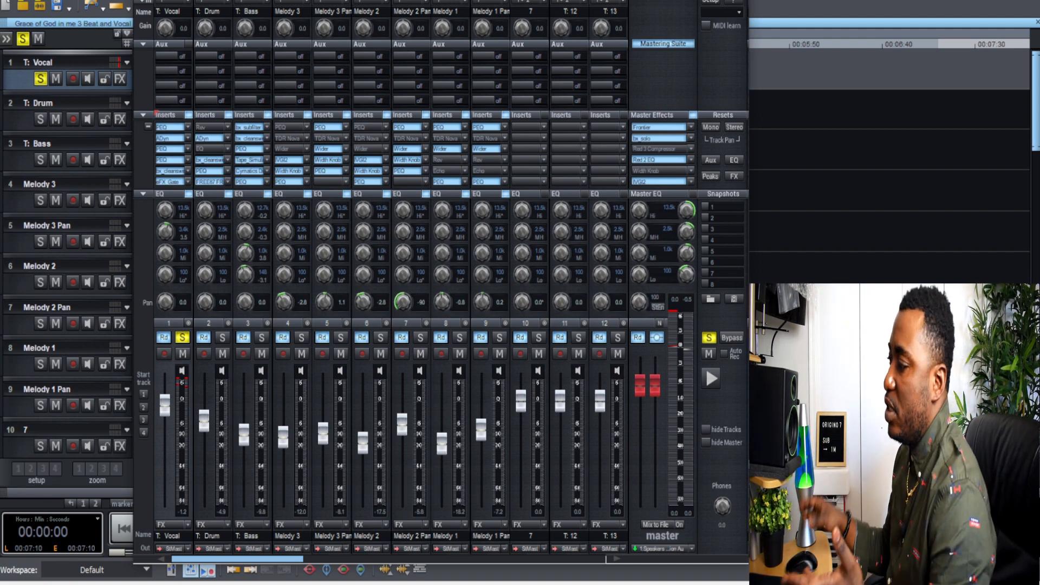
key("m")
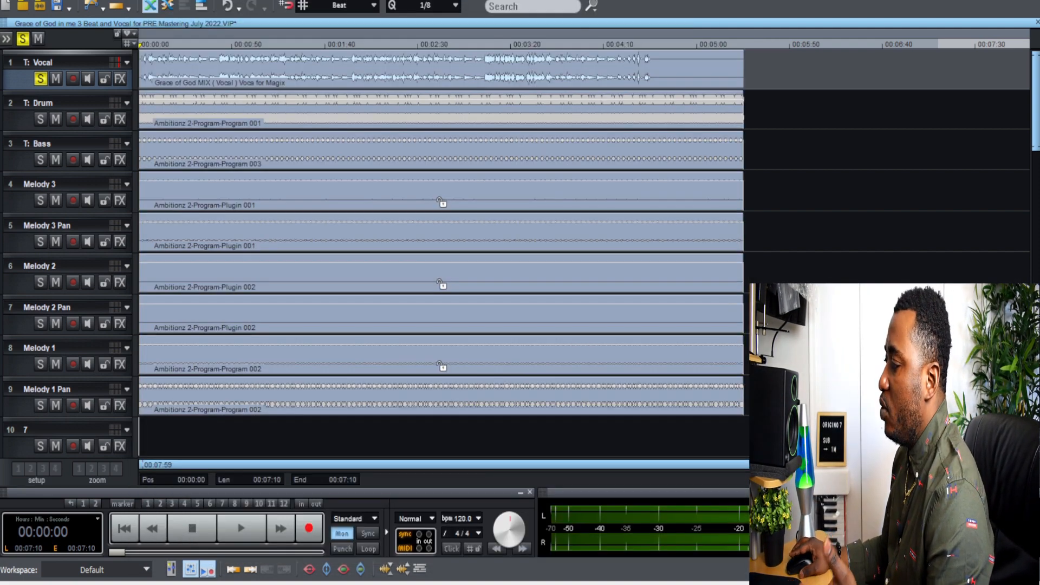